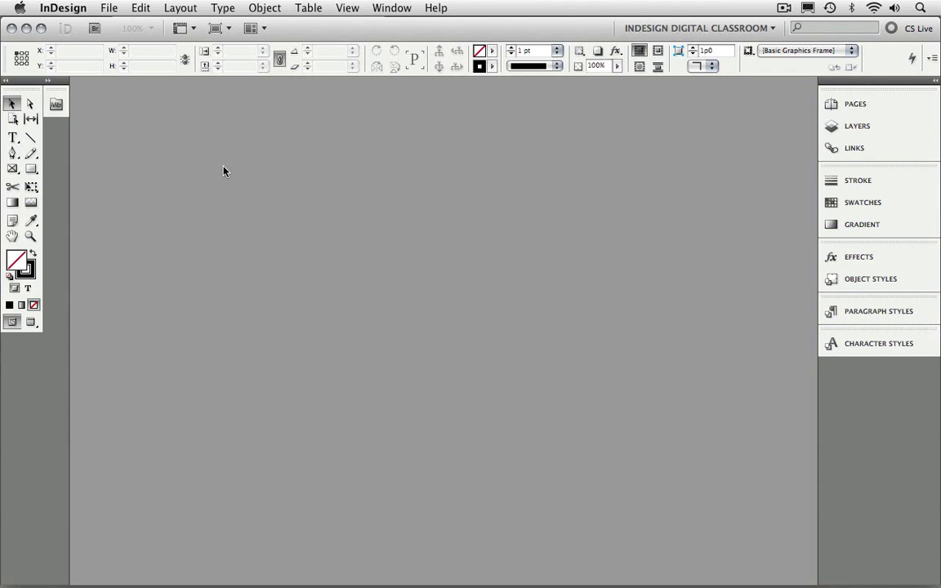
Step: Open the New Document dialog, then cancel it without creating a document
{"action": "left_click", "coordinate": [109, 9]}
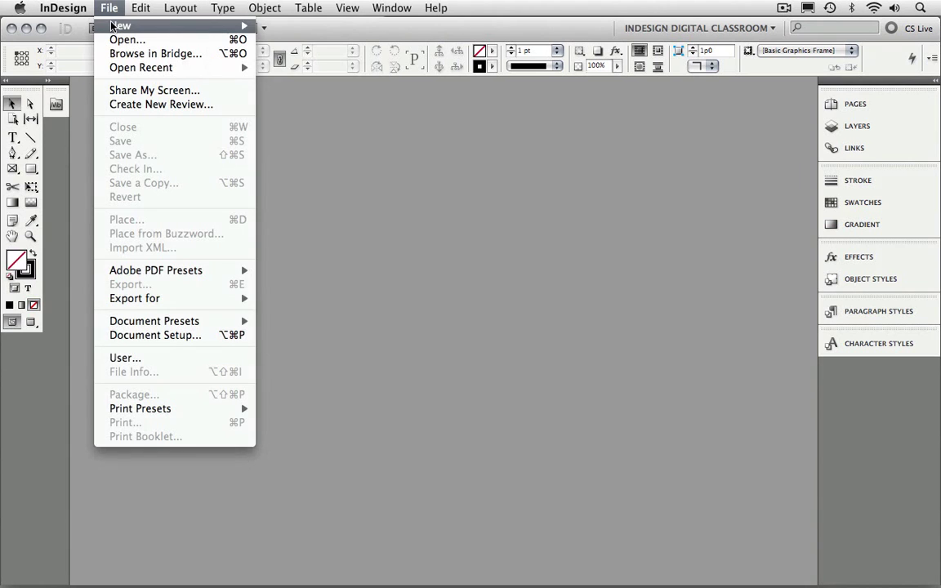
{"action": "mouse_move", "coordinate": [116, 26]}
{"action": "left_click", "coordinate": [308, 37]}
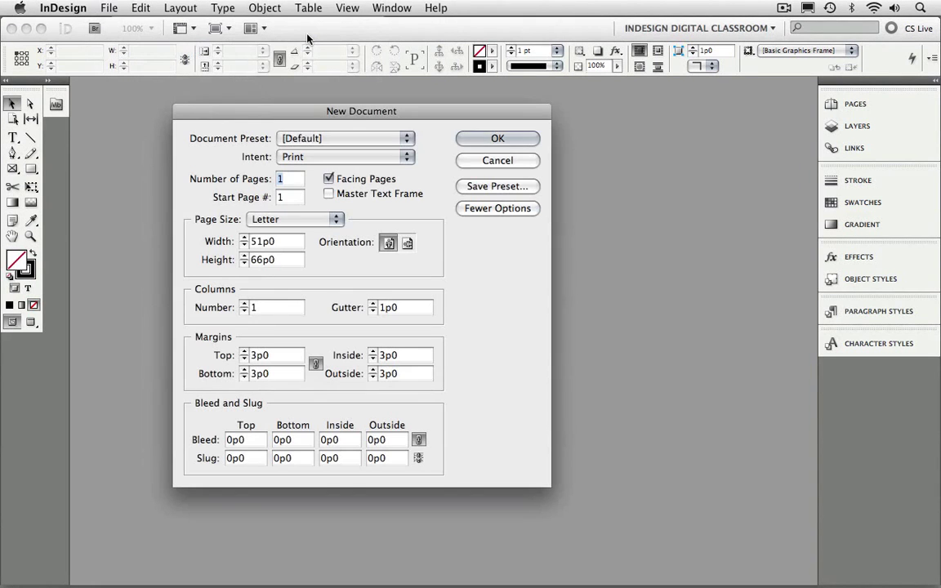
{"action": "left_click_drag", "start_coordinate": [217, 117], "coordinate": [320, 120]}
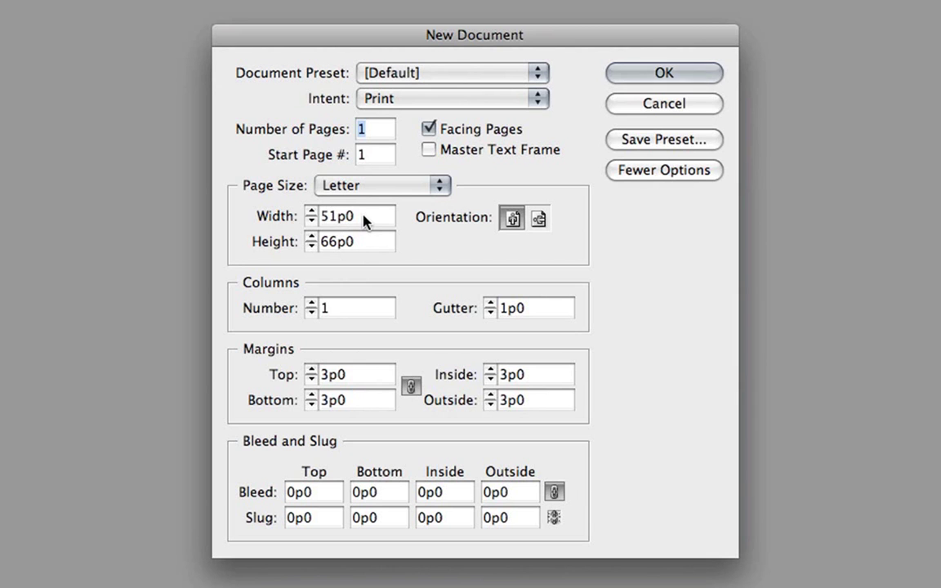
{"action": "left_click", "coordinate": [683, 104]}
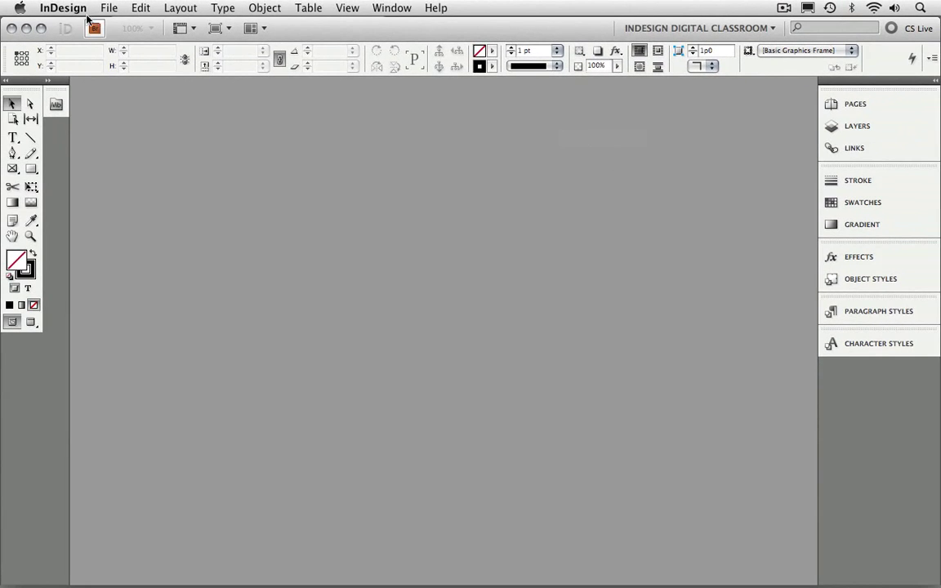
Step: Set the horizontal and vertical ruler units to Inches in Units & Increments preferences
{"action": "left_click", "coordinate": [69, 7]}
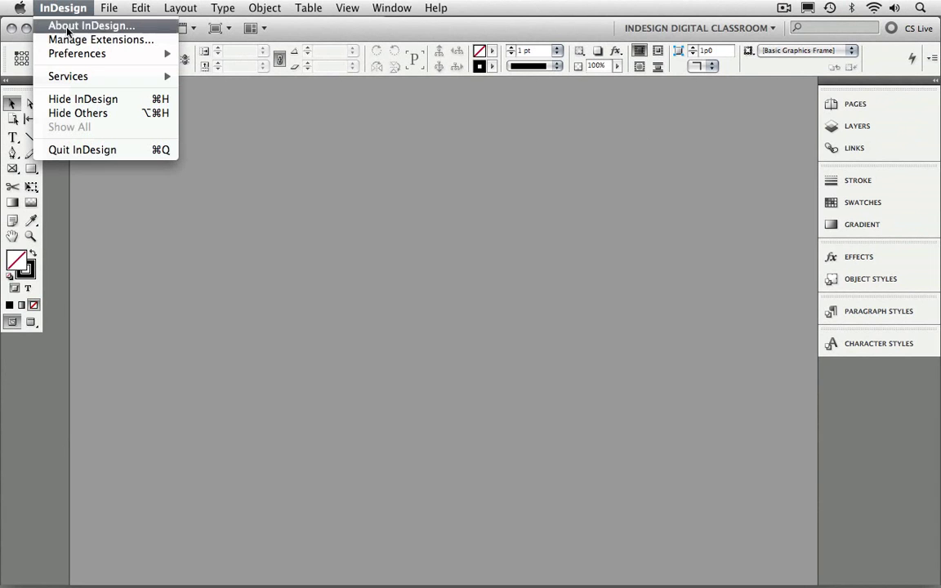
{"action": "mouse_move", "coordinate": [63, 54]}
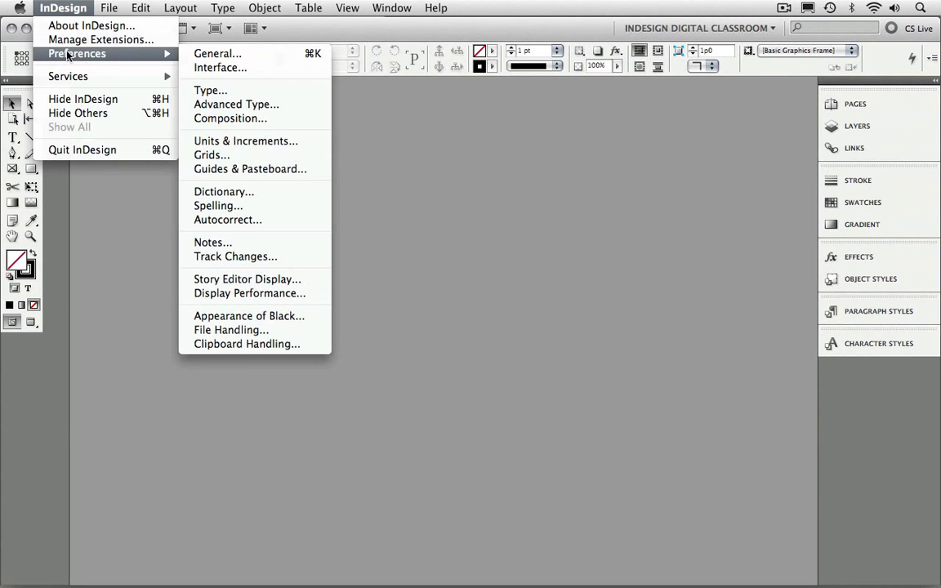
{"action": "left_click", "coordinate": [236, 140]}
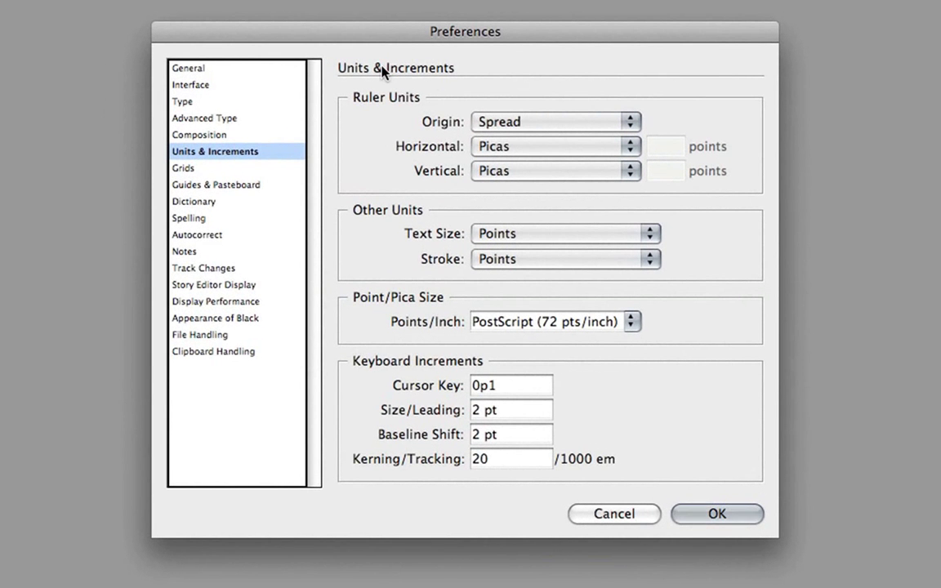
{"action": "left_click", "coordinate": [527, 151]}
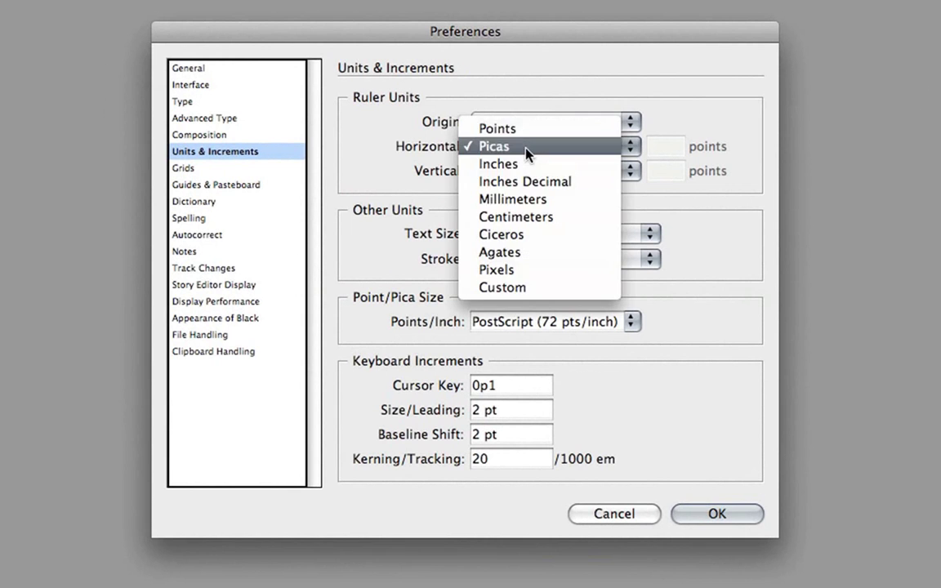
{"action": "left_click", "coordinate": [529, 172]}
{"action": "left_click", "coordinate": [530, 172]}
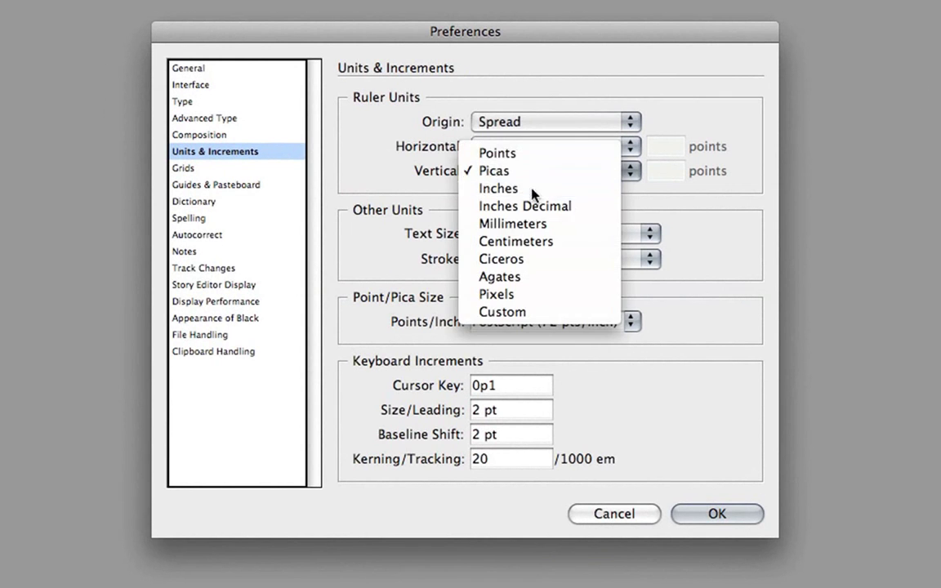
{"action": "left_click", "coordinate": [534, 189]}
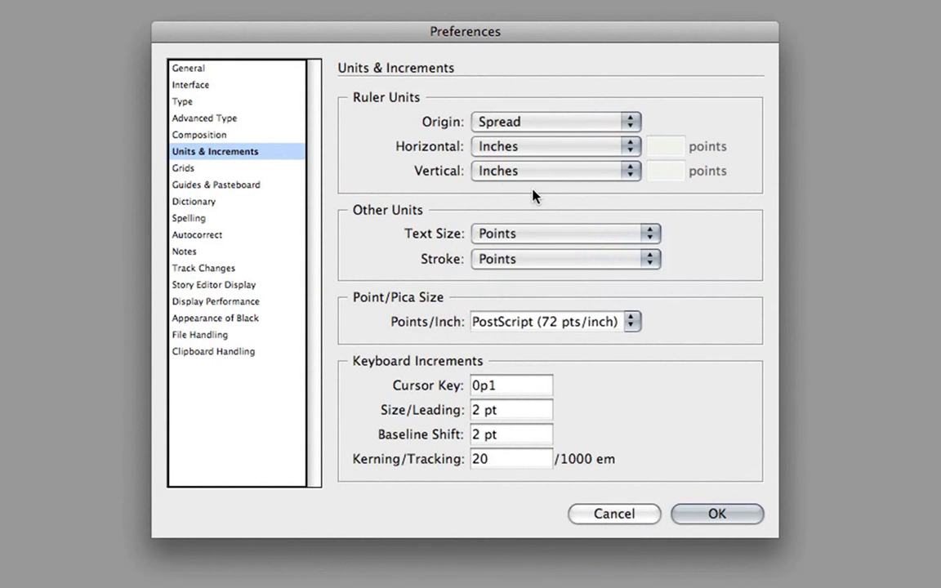
{"action": "left_click", "coordinate": [727, 515]}
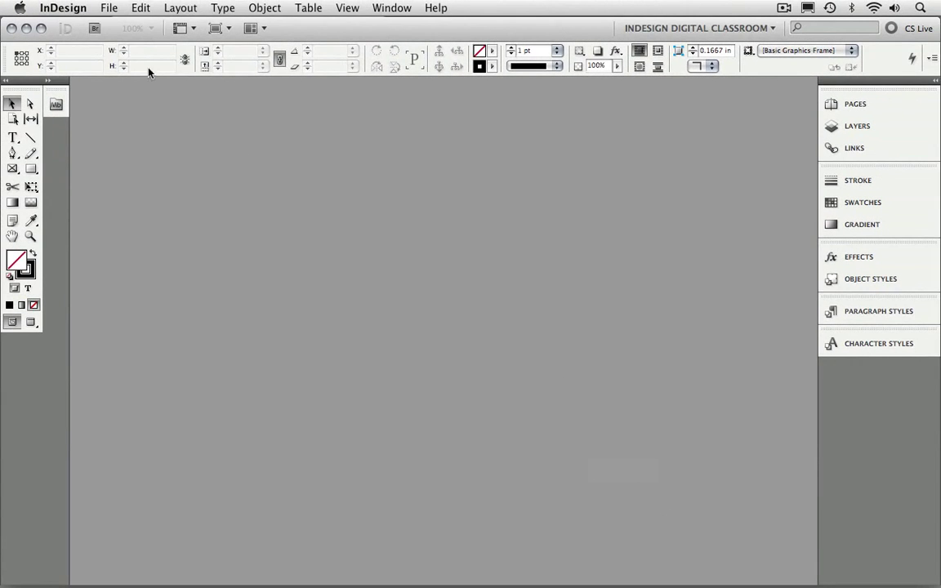
{"action": "left_click", "coordinate": [107, 8]}
Step: Start a new Print-intent document with Width 8.125 in and Height 10.625 in
{"action": "mouse_move", "coordinate": [116, 27]}
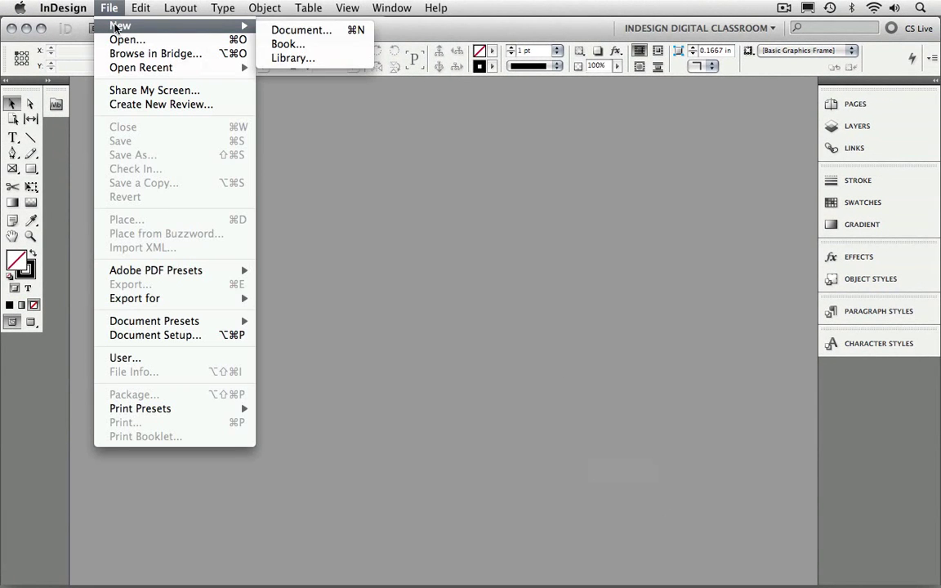
{"action": "left_click", "coordinate": [300, 29]}
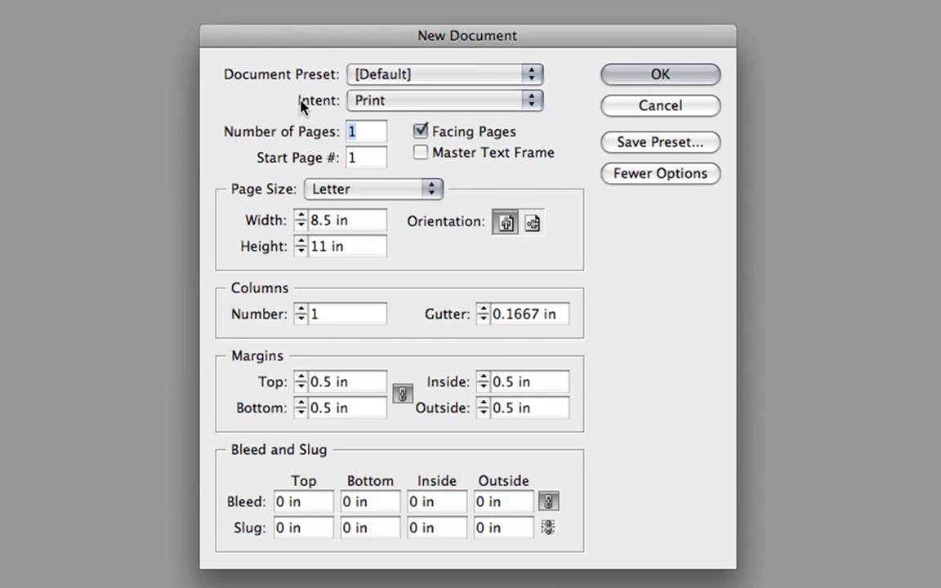
{"action": "left_click", "coordinate": [391, 102]}
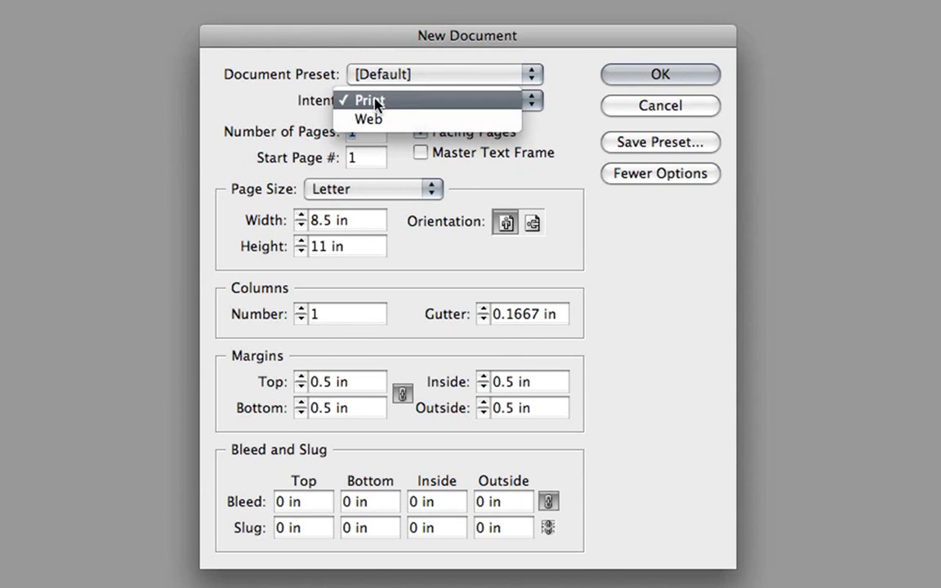
{"action": "left_click", "coordinate": [395, 103]}
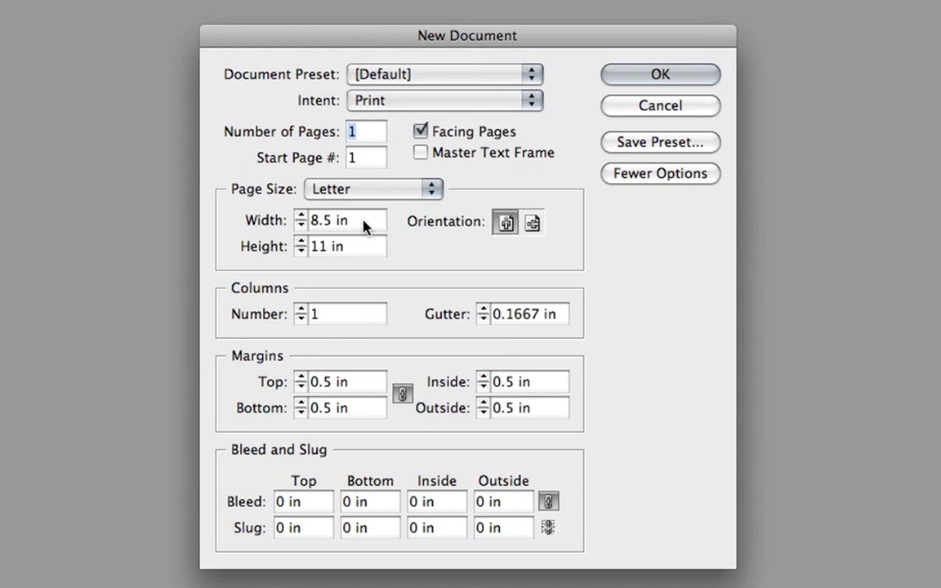
{"action": "left_click", "coordinate": [328, 220]}
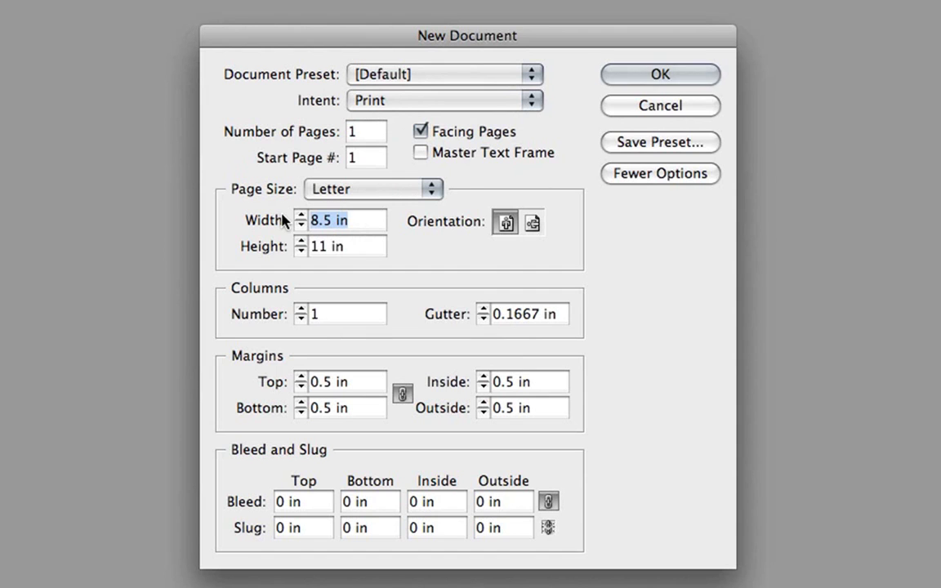
{"action": "type", "text": "8.125"}
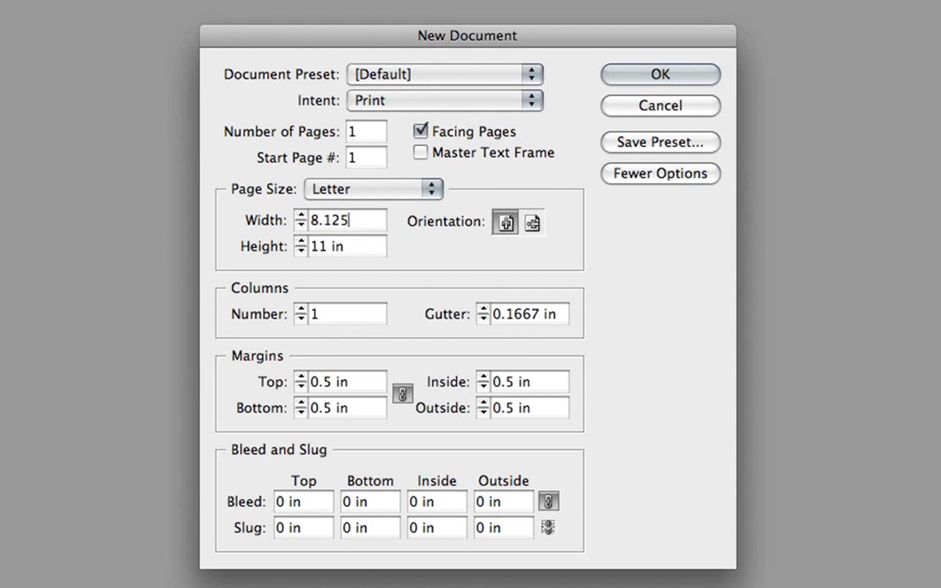
{"action": "key", "text": "Tab"}
{"action": "type", "text": "10.625"}
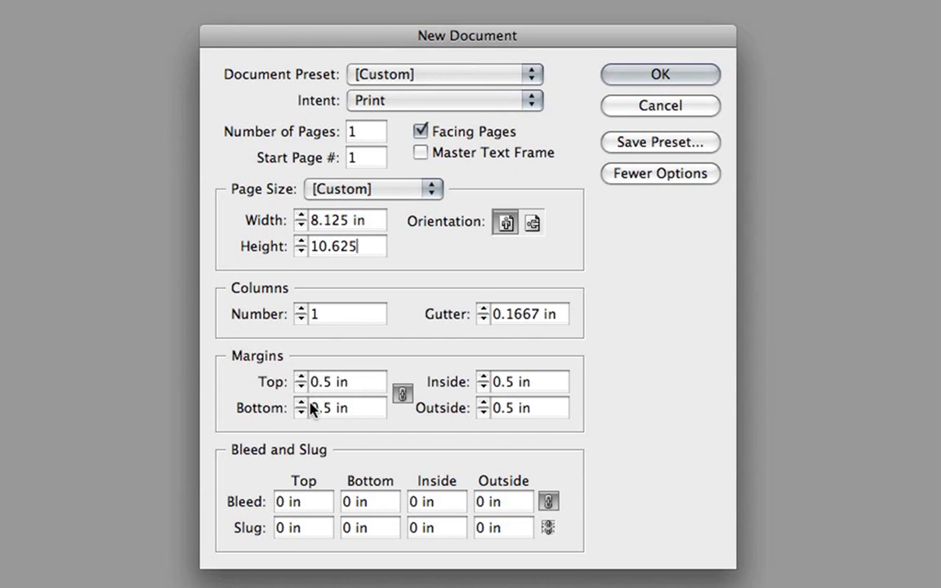
Step: Unlink the margins and raise the bottom margin to 0.75 in
{"action": "left_click", "coordinate": [402, 394]}
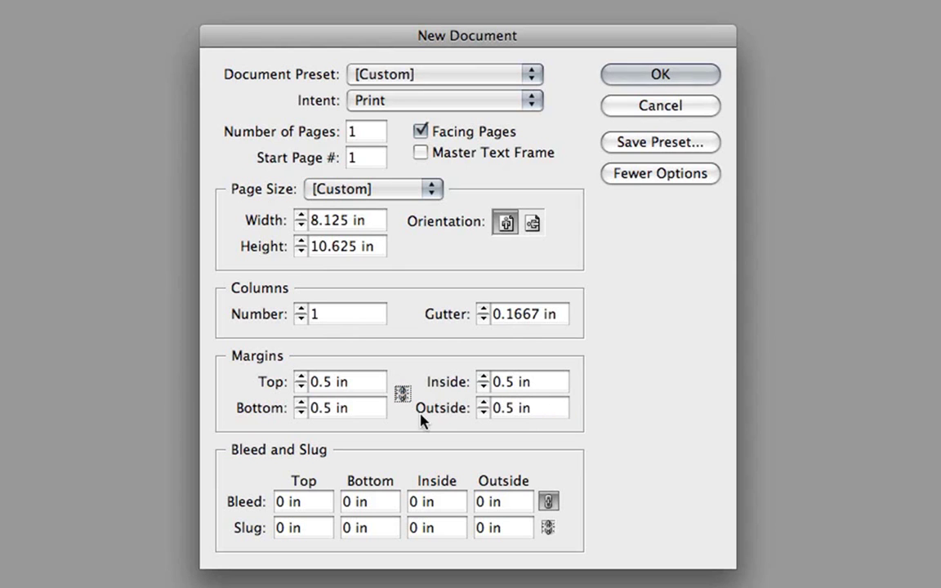
{"action": "left_click_drag", "start_coordinate": [363, 414], "coordinate": [290, 412]}
{"action": "key", "text": "Up"}
{"action": "key", "text": "Up"}
{"action": "key", "text": "Up"}
{"action": "key", "text": "Up"}
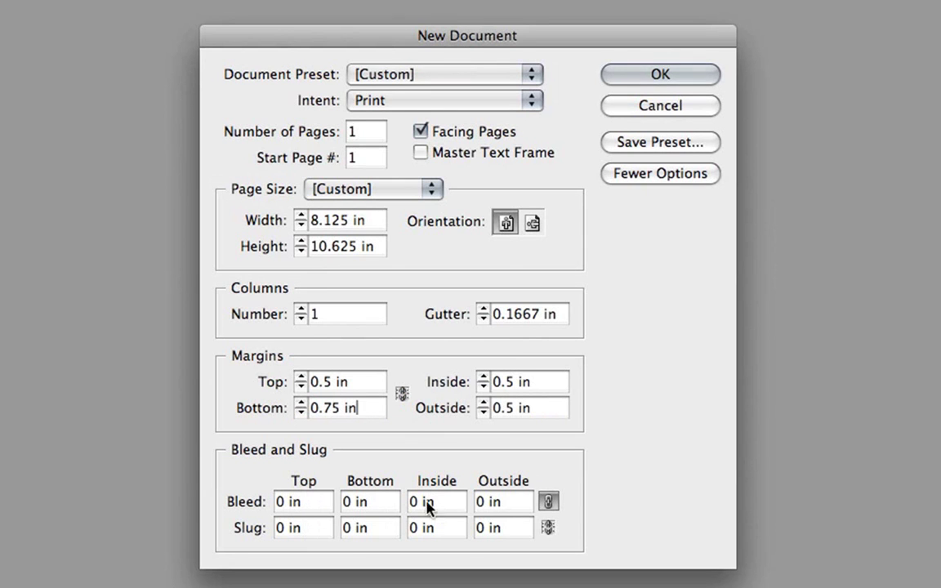
Step: Set the bleed to 0.125 in, then unlink it and make the inside bleed 0
{"action": "left_click", "coordinate": [702, 174]}
{"action": "left_click", "coordinate": [637, 178]}
{"action": "left_click_drag", "start_coordinate": [307, 505], "coordinate": [247, 500]}
{"action": "key", "text": "Up"}
{"action": "key", "text": "Up"}
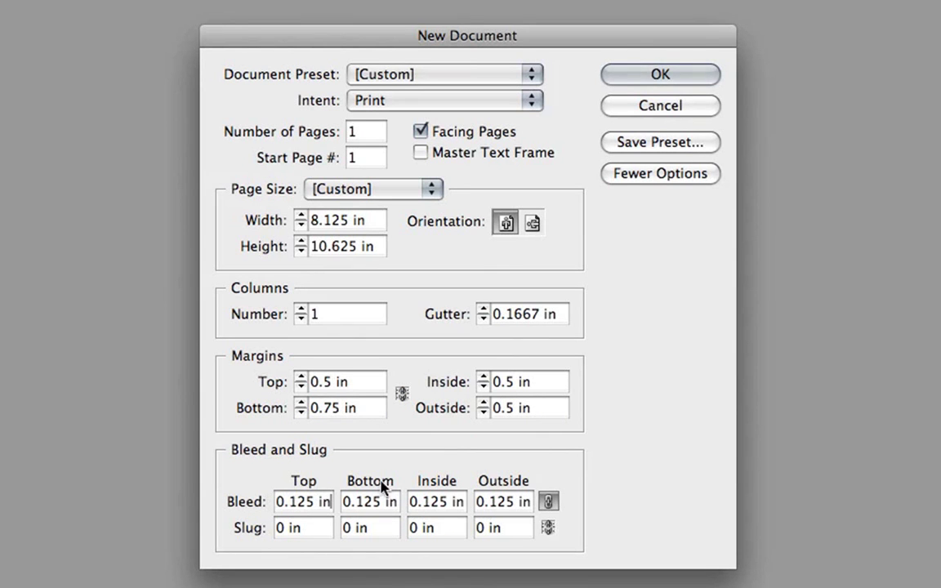
{"action": "left_click", "coordinate": [558, 500]}
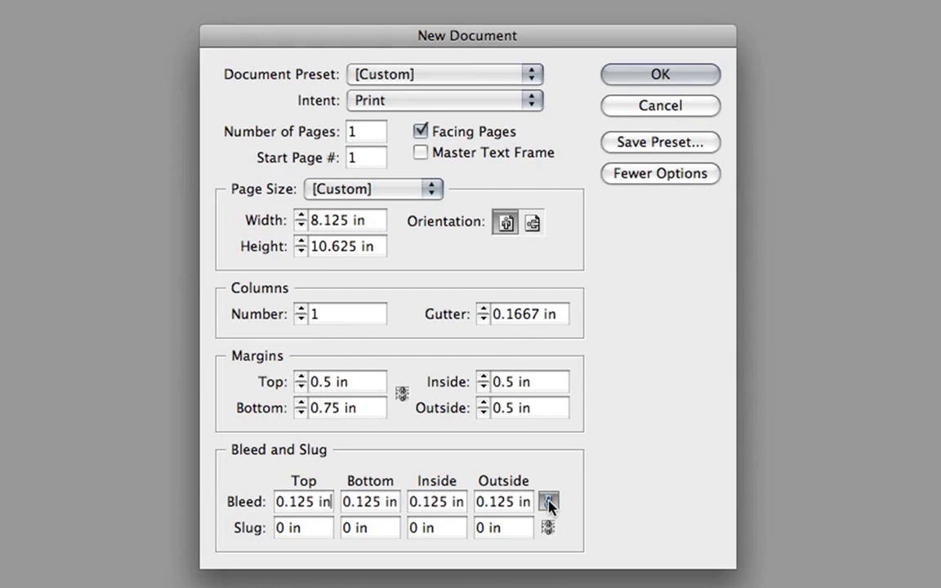
{"action": "triple_click", "coordinate": [435, 504]}
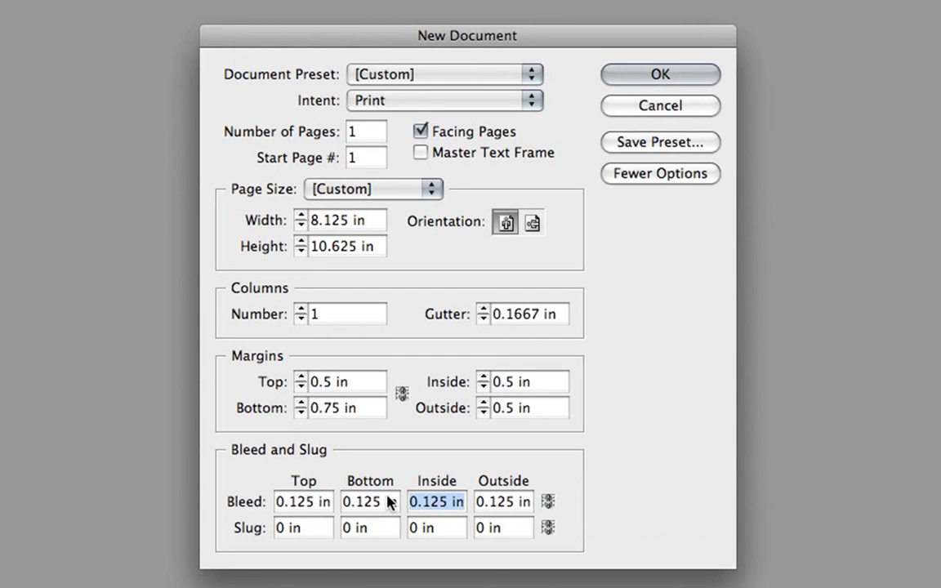
{"action": "type", "text": "0"}
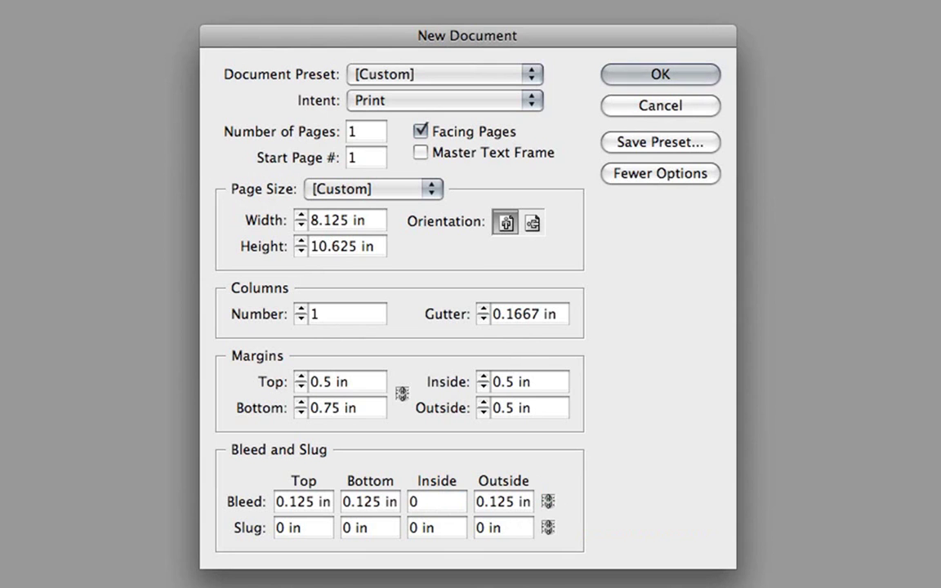
Step: Save the current settings as a document preset named 'Newsletter'
{"action": "left_click", "coordinate": [699, 143]}
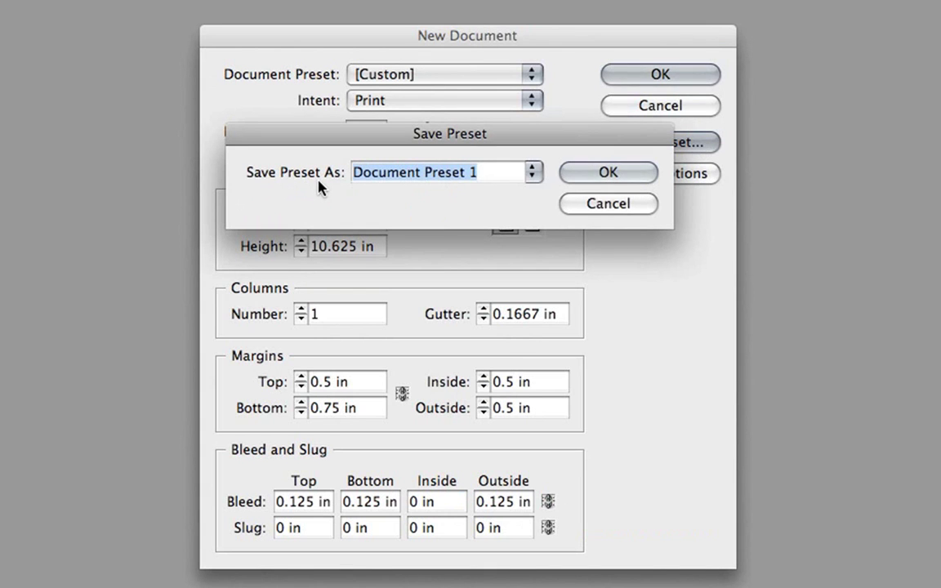
{"action": "type", "text": "Newsletter"}
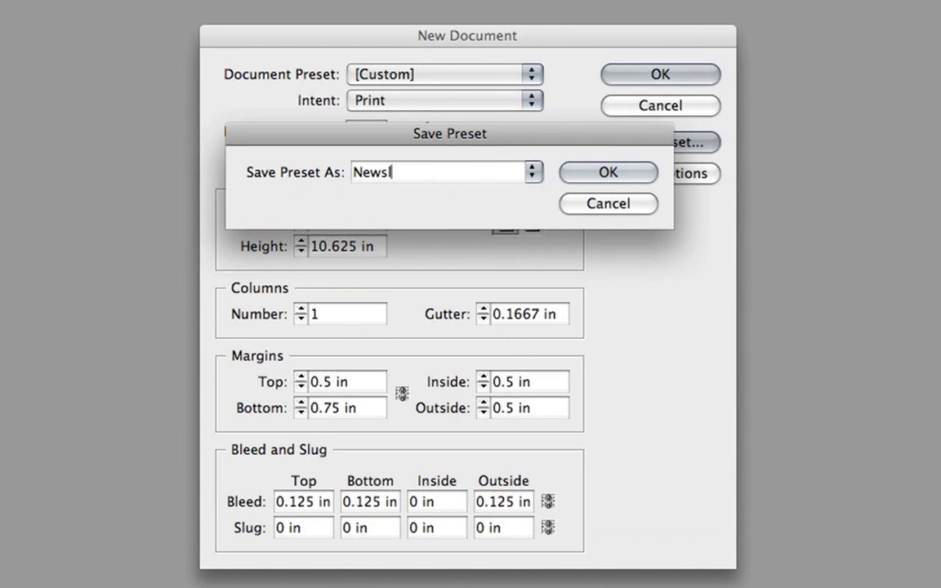
{"action": "left_click", "coordinate": [590, 173]}
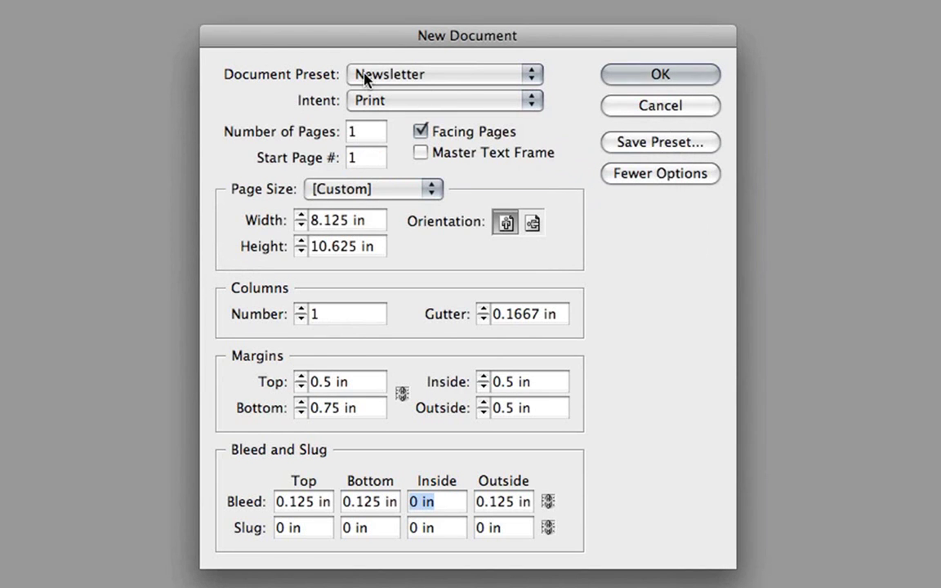
Step: Confirm Newsletter is listed among the presets, then cancel the New Document dialog
{"action": "left_click", "coordinate": [488, 76]}
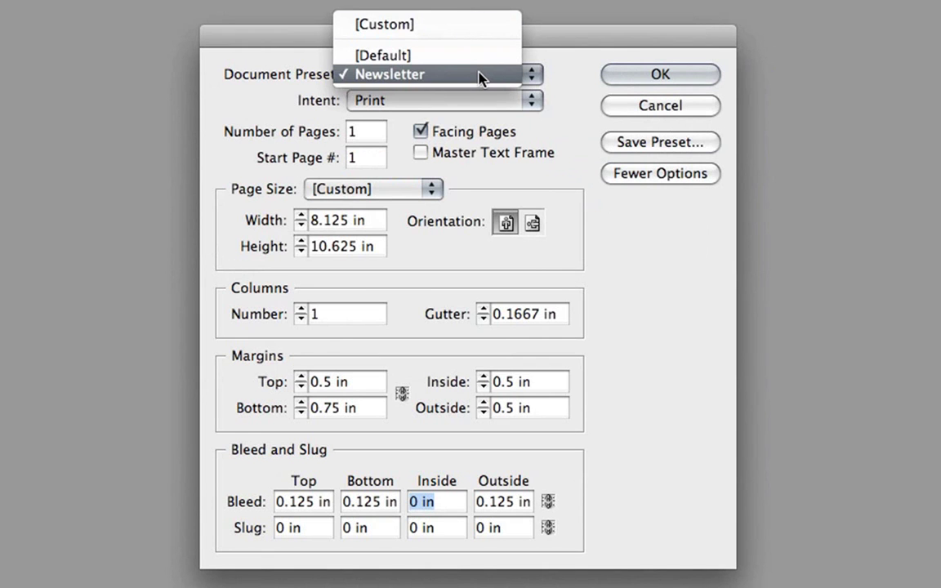
{"action": "left_click", "coordinate": [557, 85]}
{"action": "left_click", "coordinate": [670, 108]}
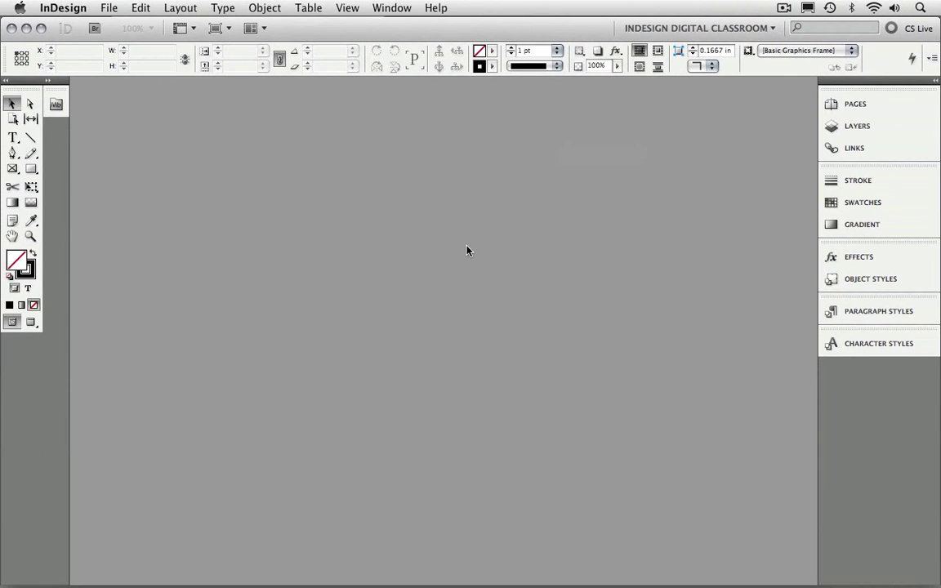
Step: Create a new 8.125 by 10.625 in document using the Newsletter preset
{"action": "left_click", "coordinate": [110, 10]}
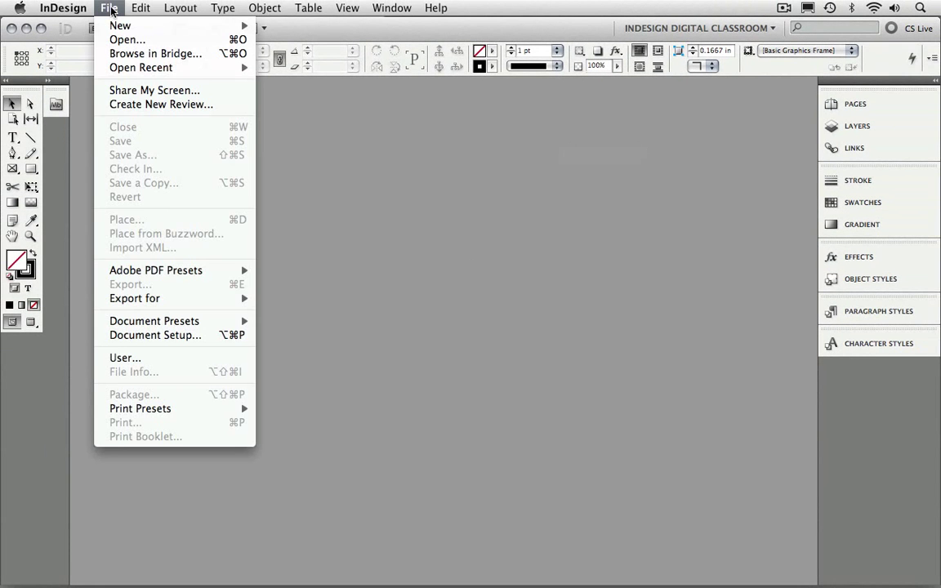
{"action": "mouse_move", "coordinate": [122, 25]}
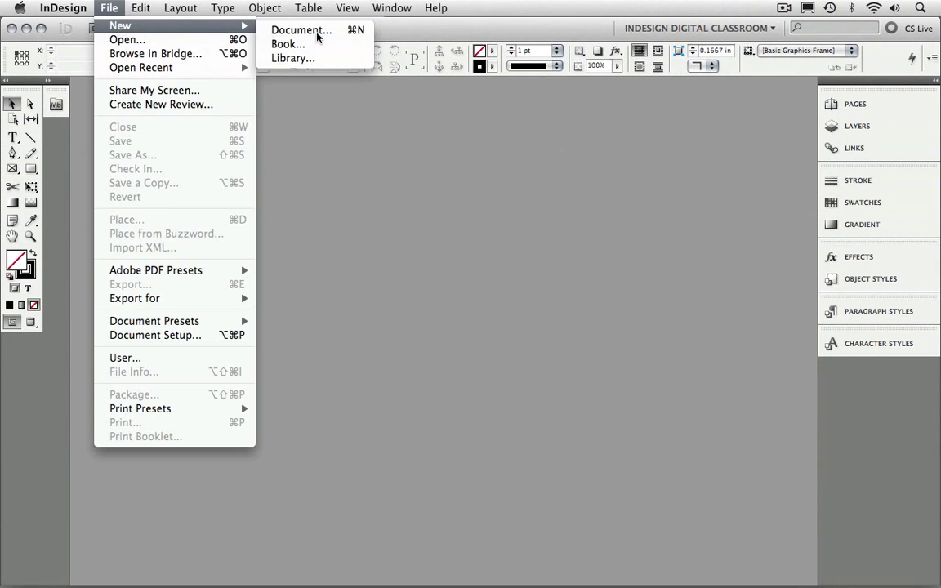
{"action": "left_click", "coordinate": [286, 28]}
{"action": "left_click", "coordinate": [478, 154]}
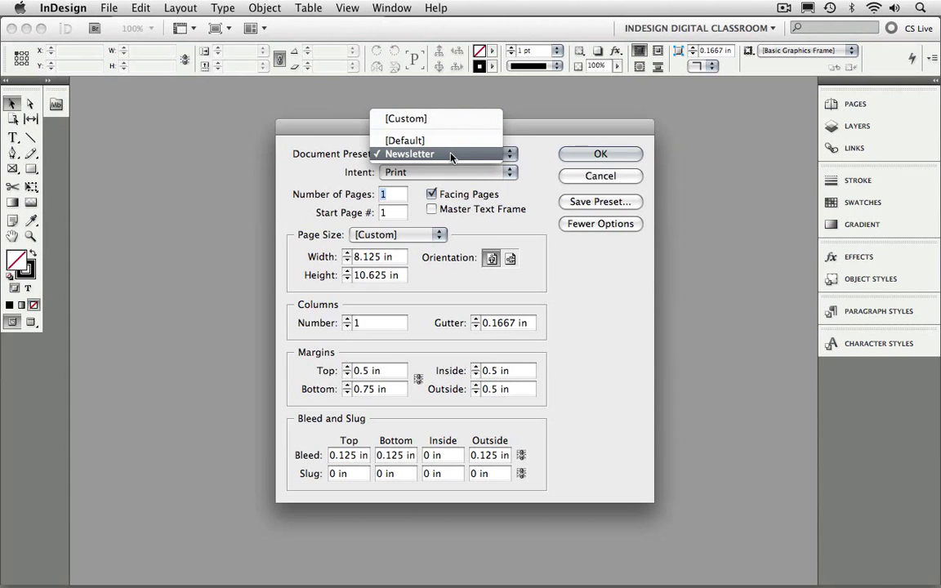
{"action": "left_click", "coordinate": [450, 155]}
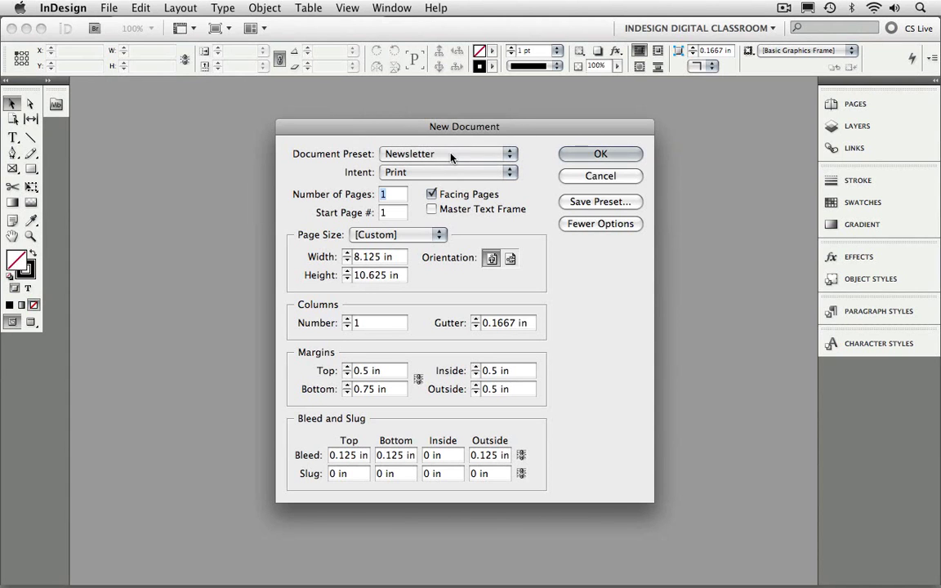
{"action": "left_click", "coordinate": [588, 154]}
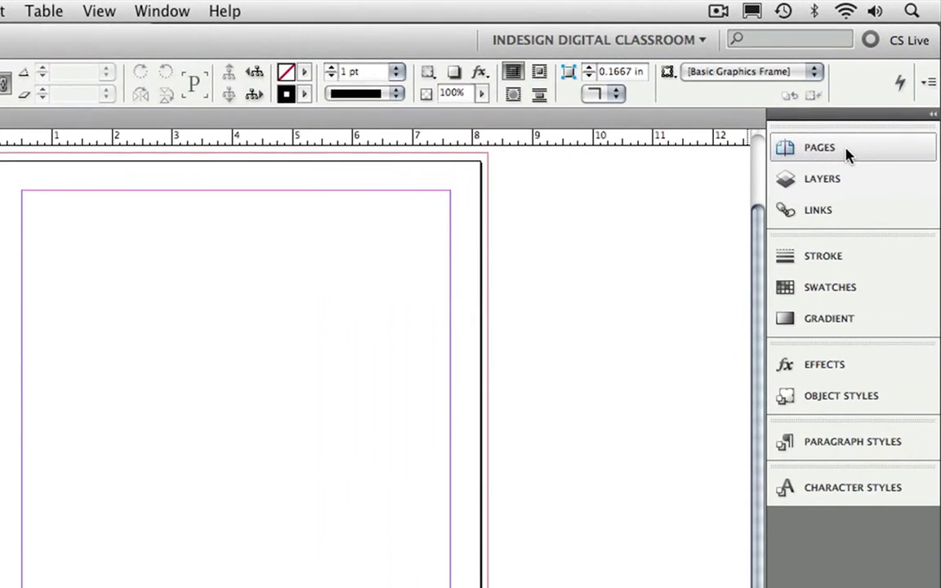
Step: In the Pages panel, apply A-Master to page 1 and open the A-Master spread
{"action": "left_click", "coordinate": [846, 155]}
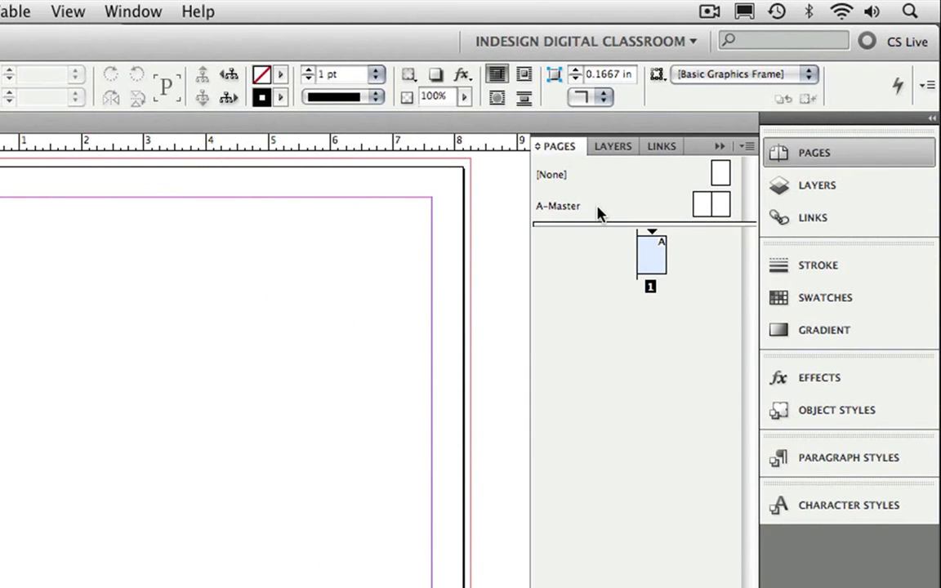
{"action": "left_click_drag", "start_coordinate": [598, 214], "coordinate": [660, 267]}
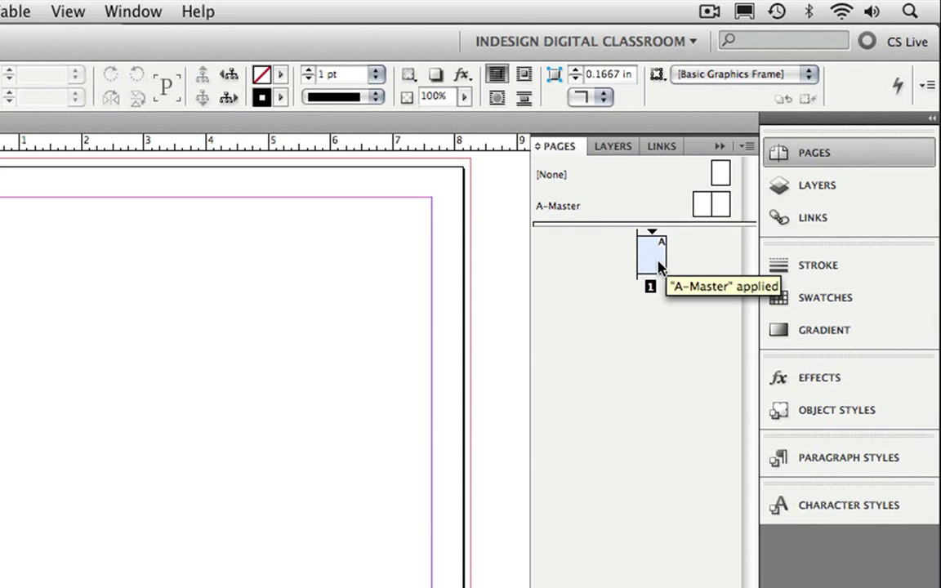
{"action": "double_click", "coordinate": [556, 209]}
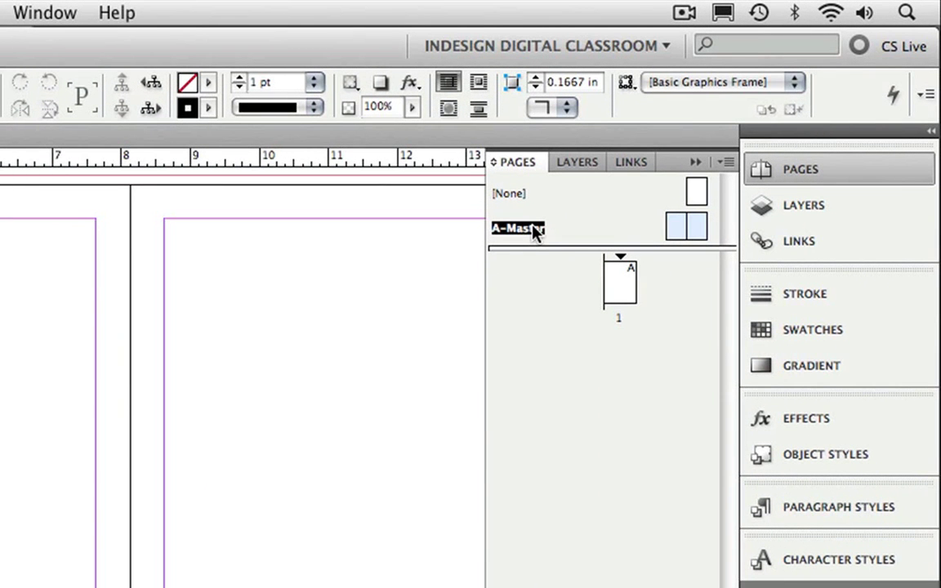
Step: Rename the master to 'Footer' in Master Options so it becomes A-Footer
{"action": "double_click", "coordinate": [534, 231]}
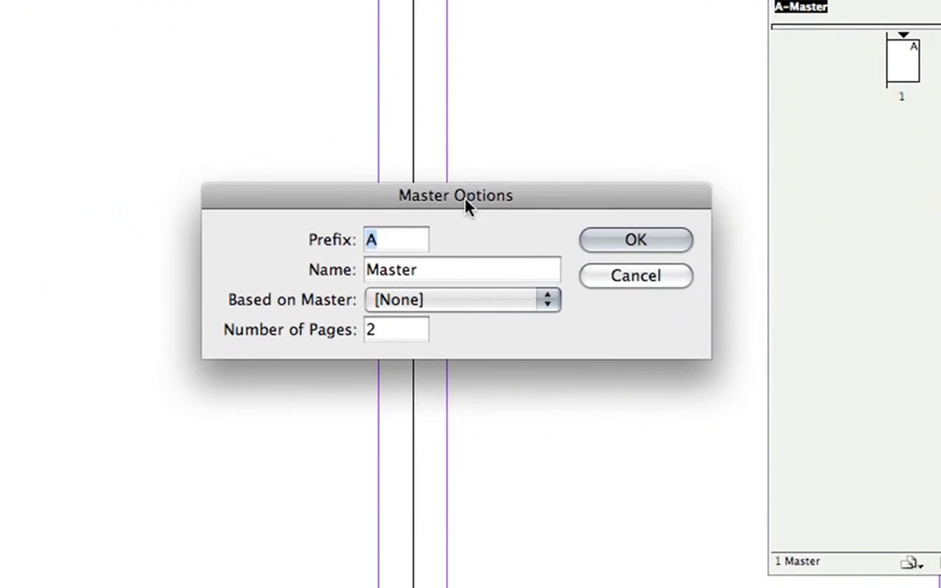
{"action": "left_click", "coordinate": [374, 269]}
{"action": "double_click", "coordinate": [374, 270]}
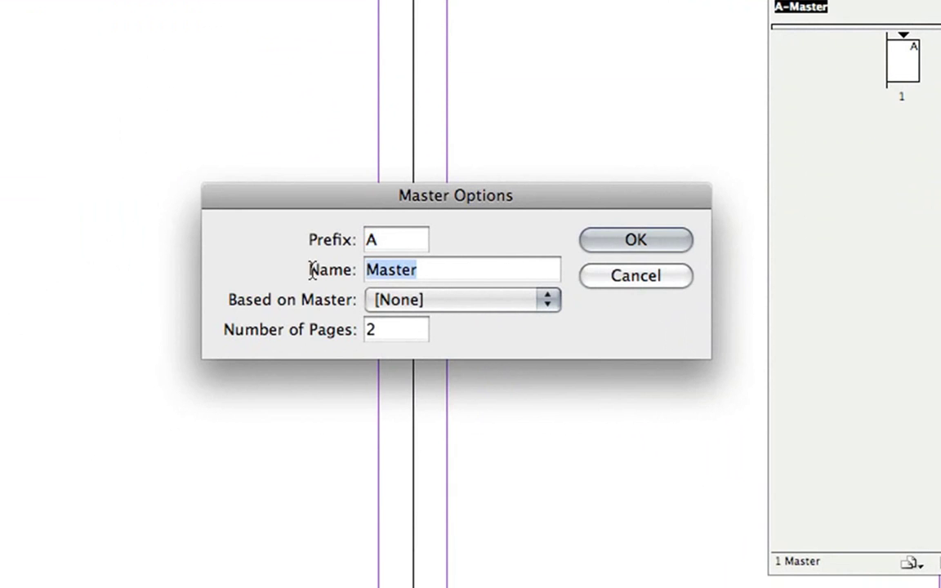
{"action": "type", "text": "F"}
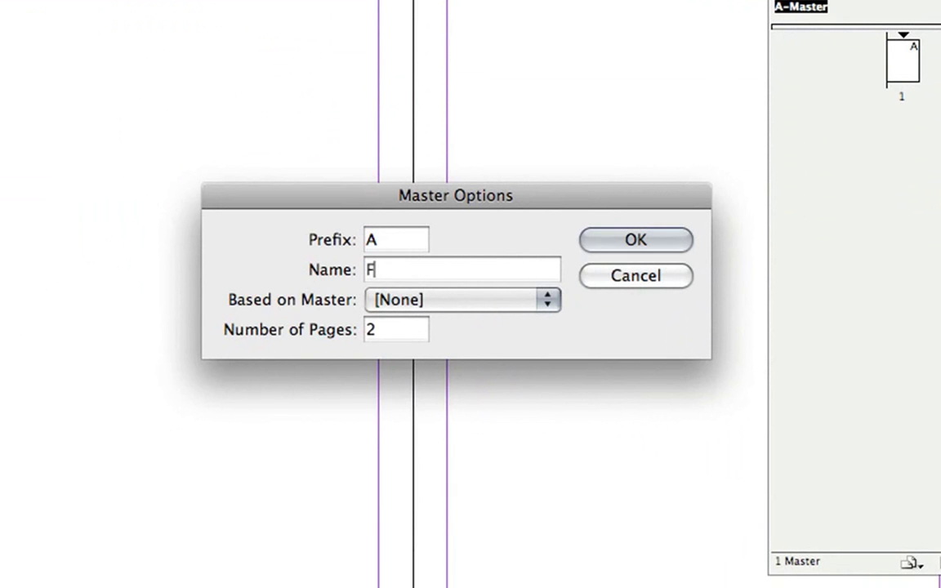
{"action": "type", "text": "ooter"}
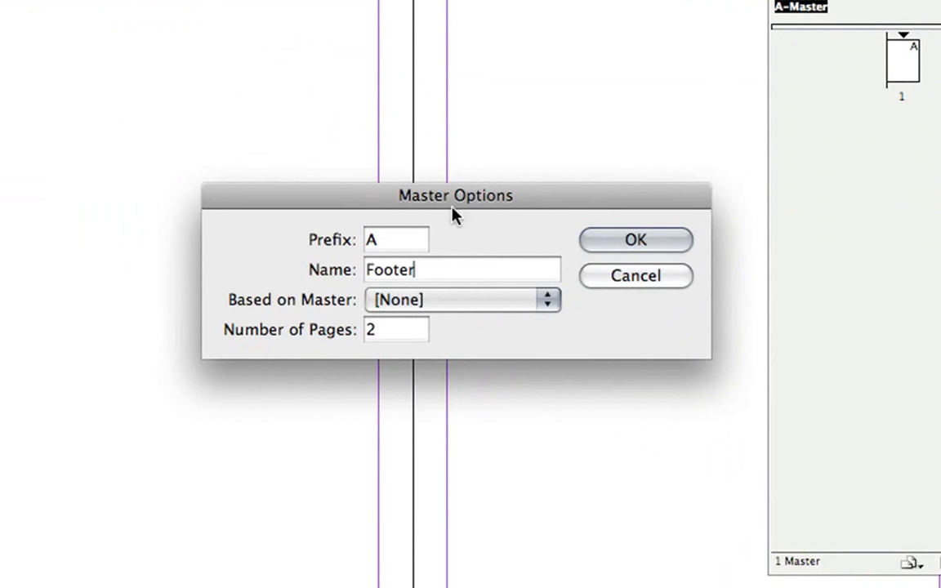
{"action": "left_click", "coordinate": [641, 240]}
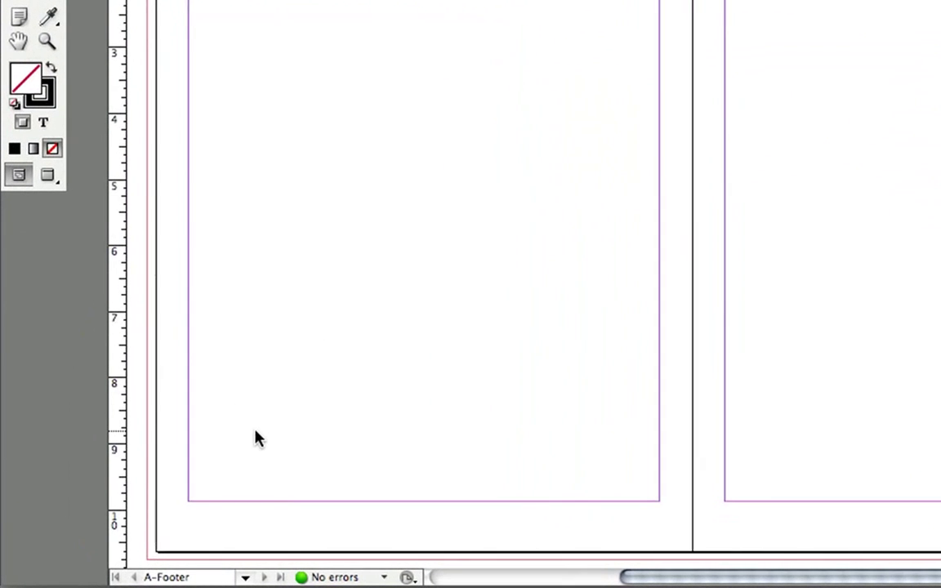
Step: Zoom into the bottom-left corner and draw a text frame below the bottom margin
{"action": "key", "text": "z"}
{"action": "left_click_drag", "start_coordinate": [162, 460], "coordinate": [485, 498]}
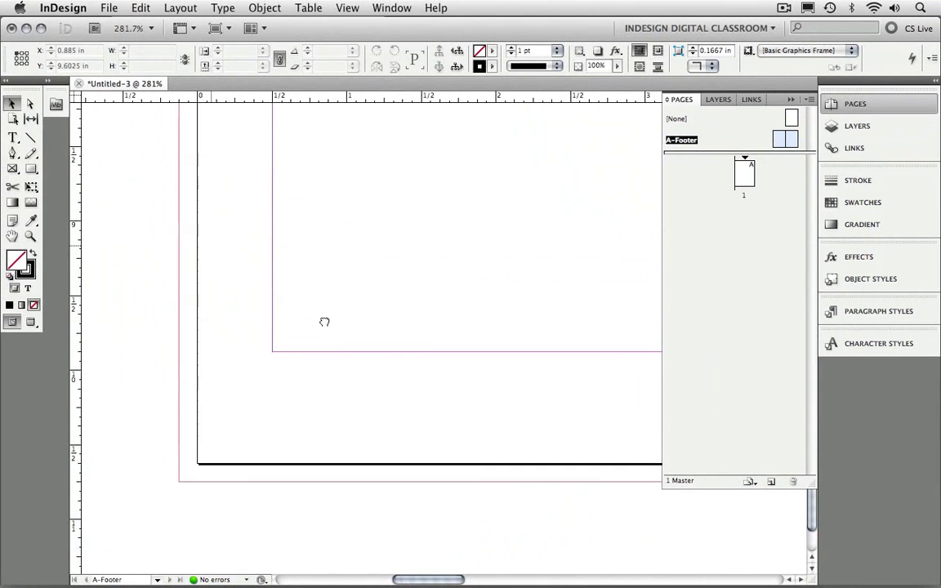
{"action": "left_click_drag", "start_coordinate": [324, 319], "coordinate": [281, 315]}
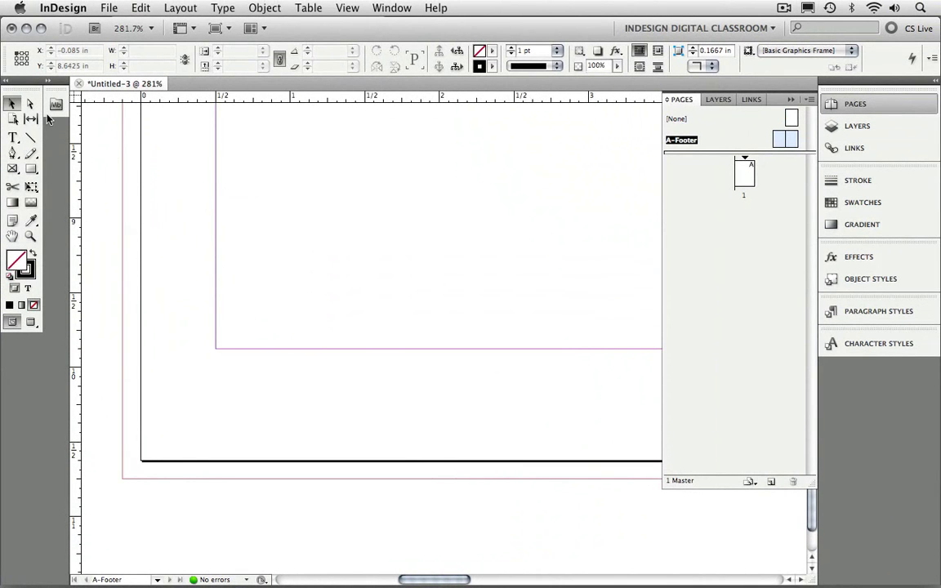
{"action": "left_click", "coordinate": [13, 138]}
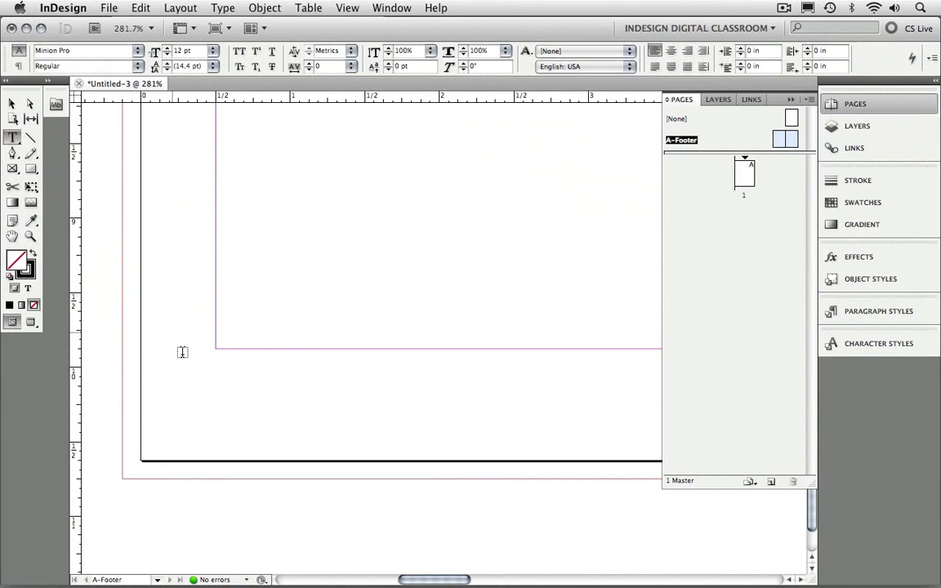
{"action": "left_click_drag", "start_coordinate": [217, 374], "coordinate": [346, 439]}
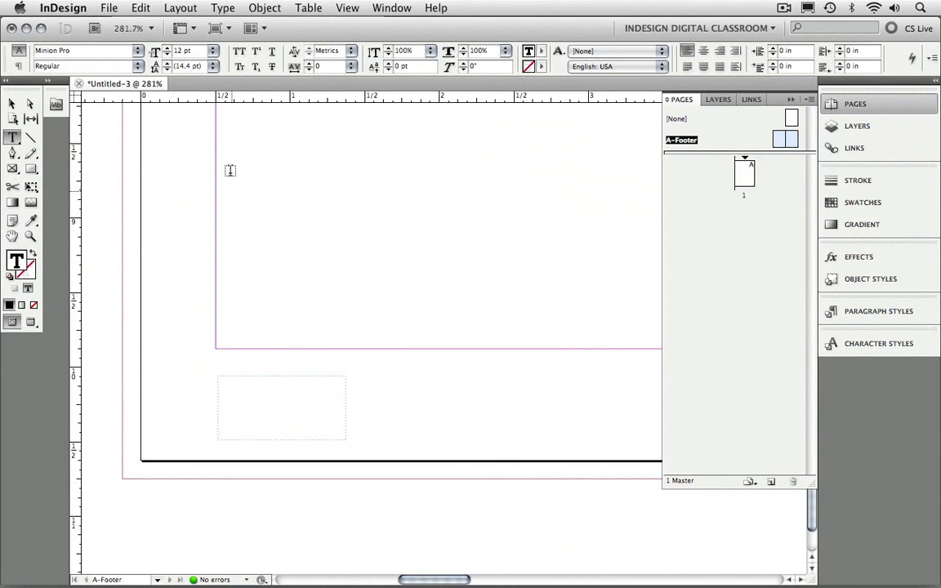
Step: Insert a Current Page Number marker into the footer frame via Insert Special Character > Markers
{"action": "left_click", "coordinate": [222, 7]}
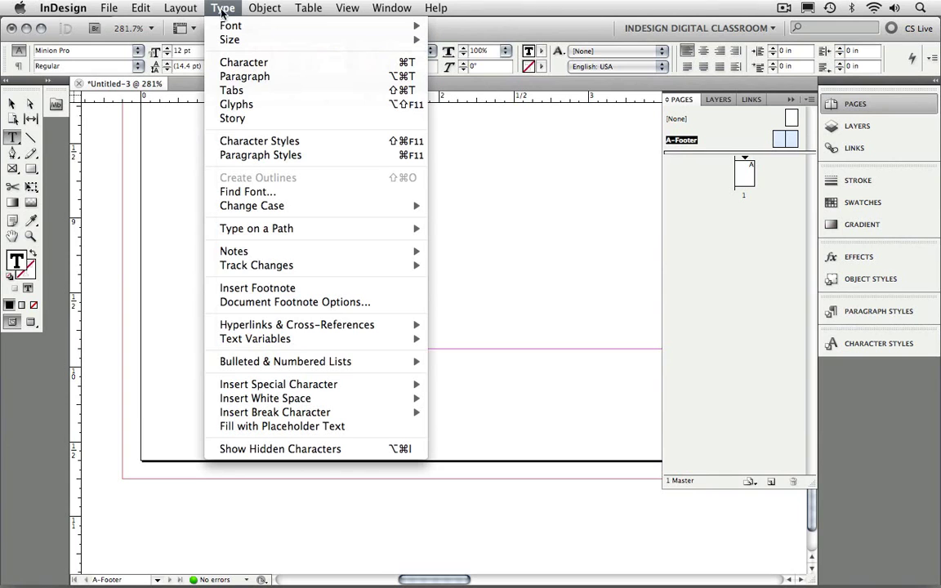
{"action": "mouse_move", "coordinate": [285, 386]}
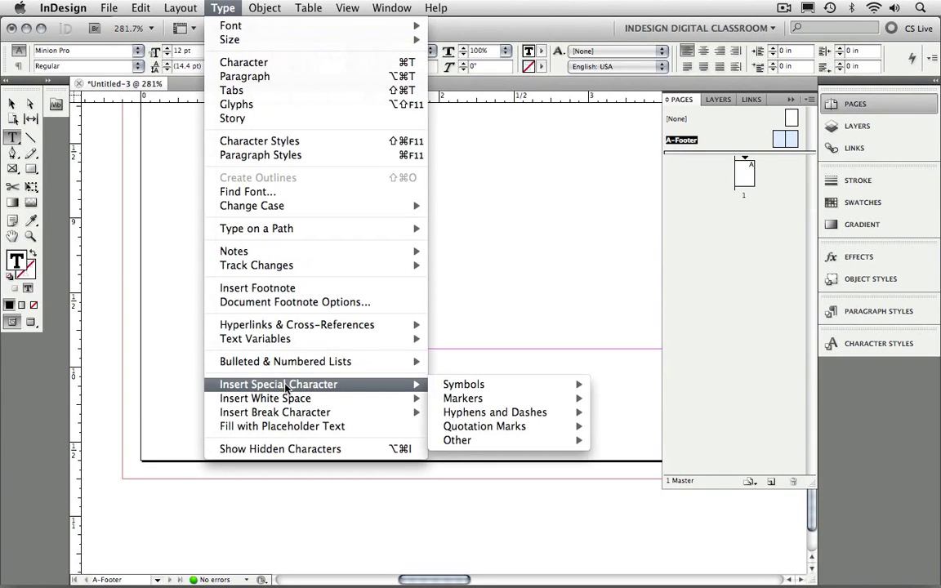
{"action": "mouse_move", "coordinate": [504, 400]}
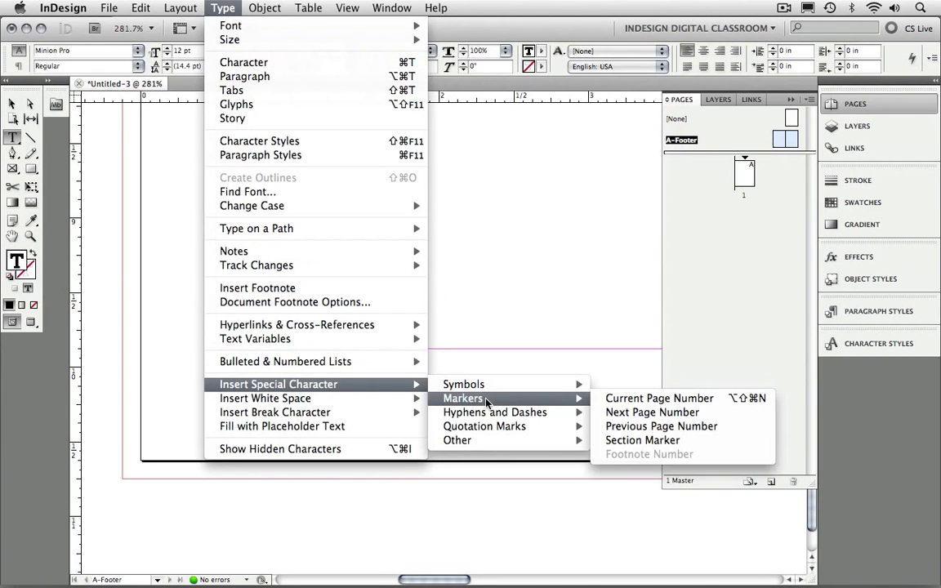
{"action": "left_click", "coordinate": [646, 398]}
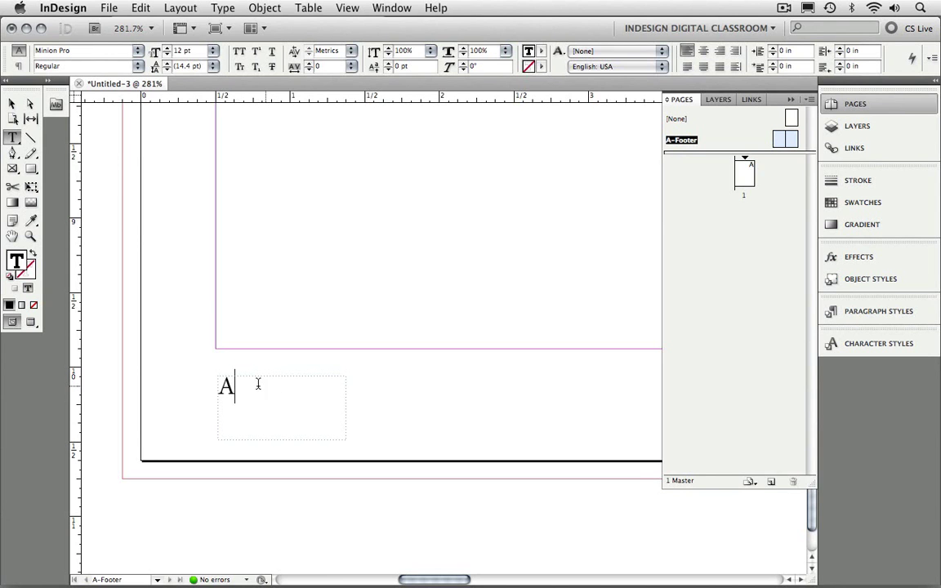
Step: Change the 'A' page-number marker from Minion Pro to Myriad Pro Bold
{"action": "left_click_drag", "start_coordinate": [238, 385], "coordinate": [211, 386]}
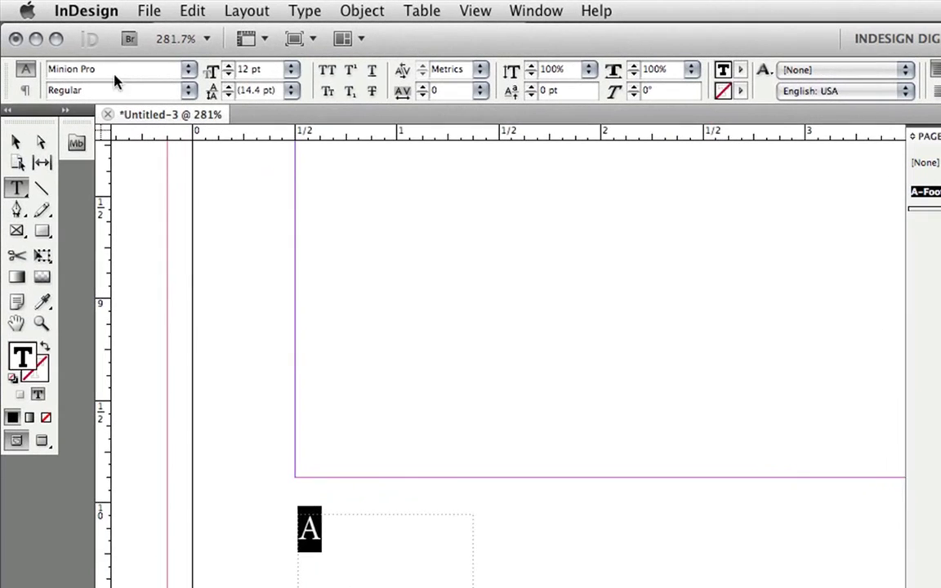
{"action": "triple_click", "coordinate": [73, 49]}
{"action": "type", "text": "My"}
{"action": "key", "text": "Tab"}
{"action": "key", "text": "Return"}
{"action": "type", "text": "Bold Condensed"}
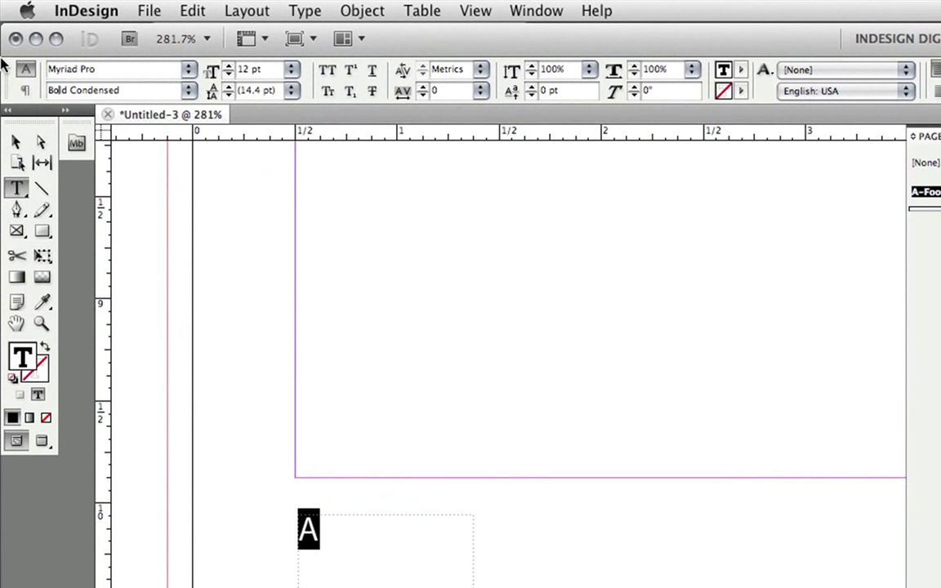
{"action": "left_click", "coordinate": [189, 90]}
{"action": "left_click", "coordinate": [173, 225]}
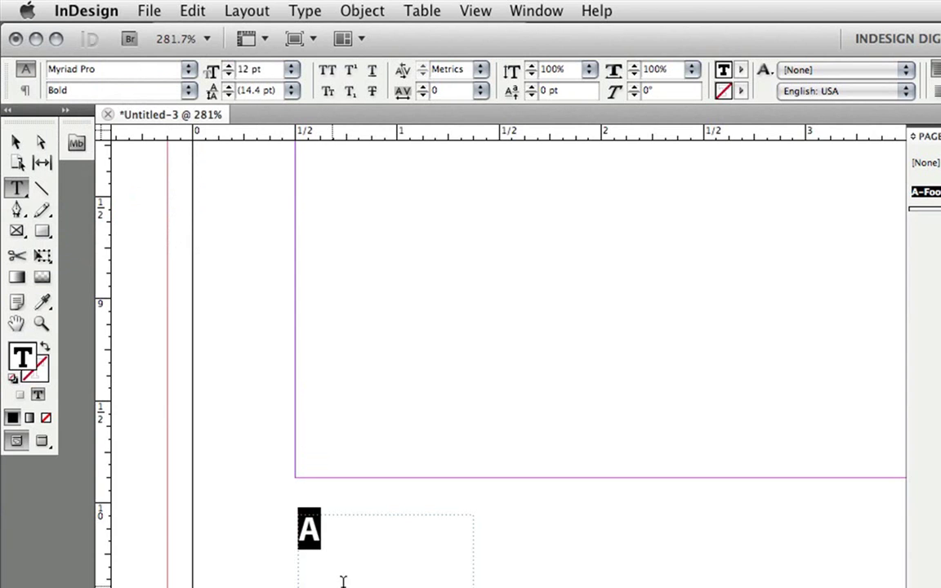
{"action": "left_click", "coordinate": [334, 548]}
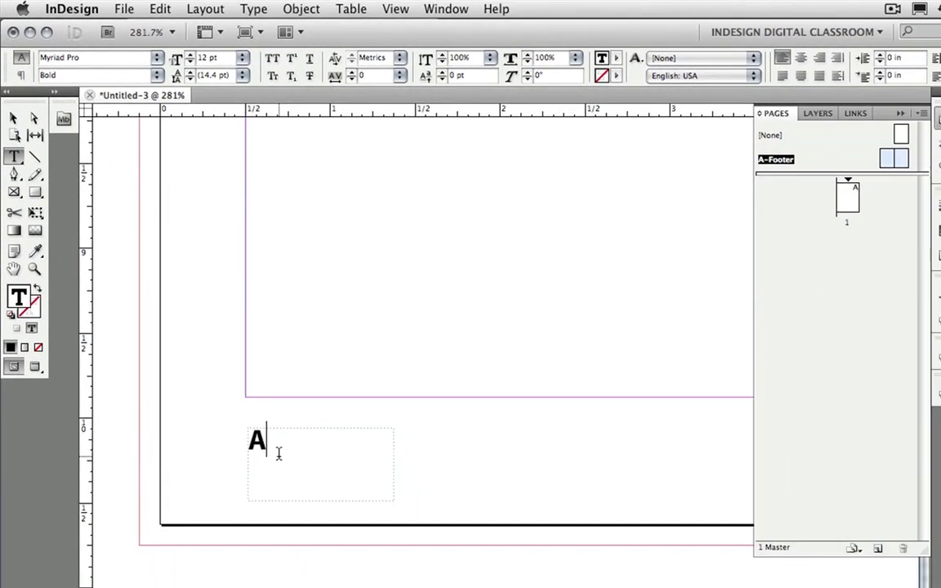